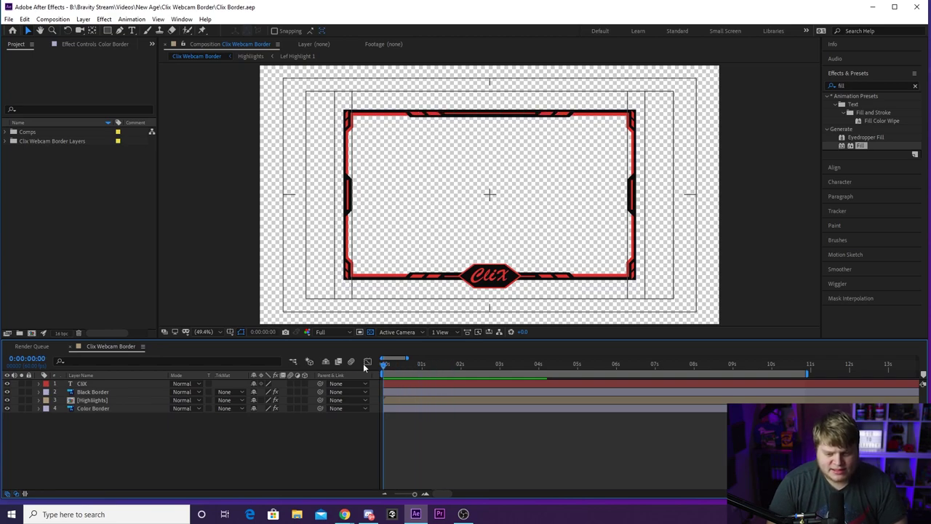
pyautogui.press('space')
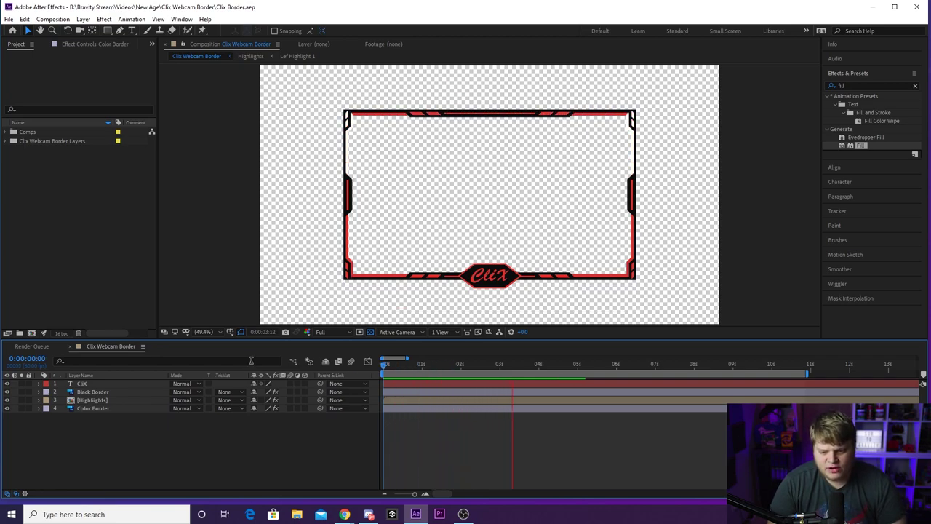
pyautogui.moveTo(562, 363); pyautogui.dragTo(656, 363)
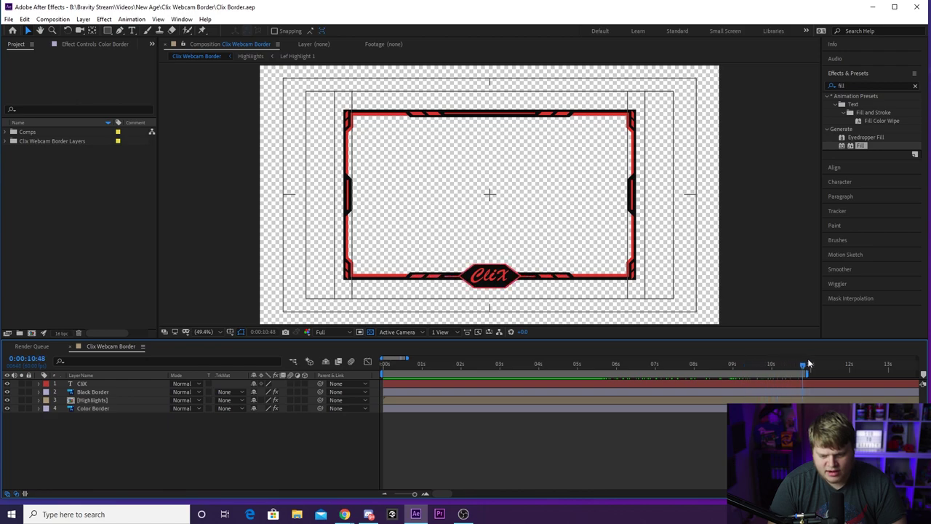
pyautogui.moveTo(387, 362); pyautogui.dragTo(469, 380)
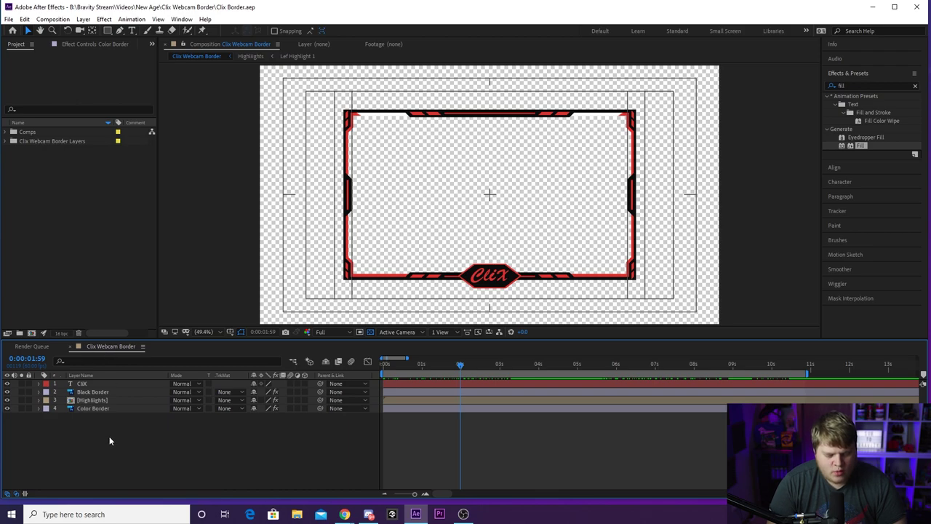
# Set the Color Border layer's Fill colour to green (2FDC60) in Effect Controls
pyautogui.click(98, 409)
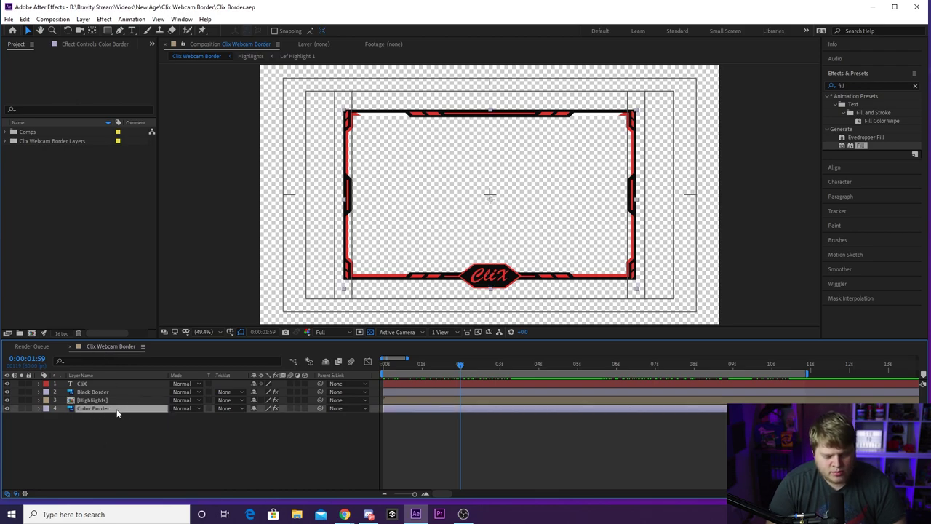
pyautogui.click(86, 46)
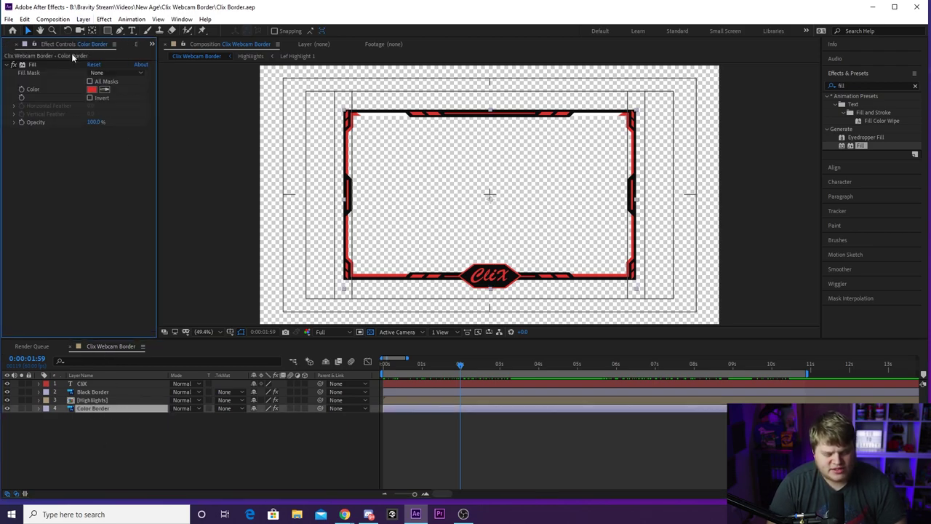
pyautogui.click(91, 89)
pyautogui.click(148, 100)
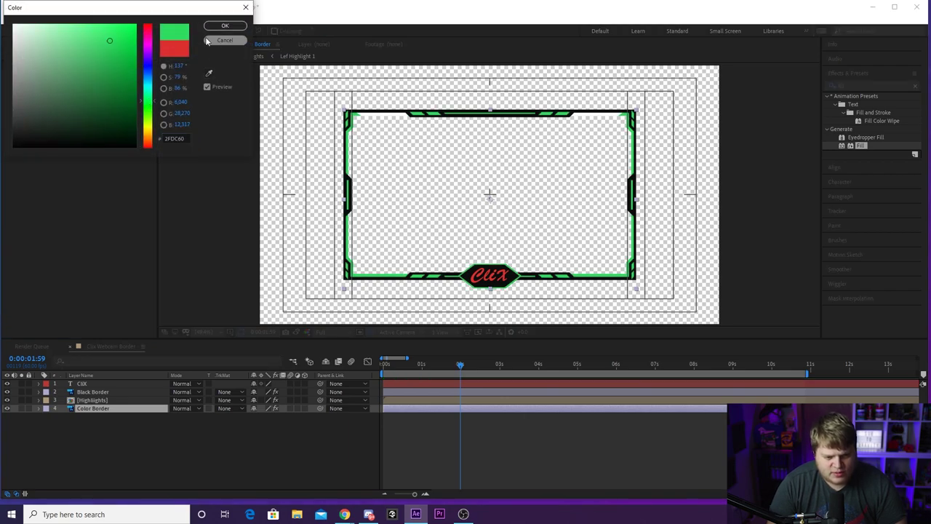
pyautogui.click(224, 26)
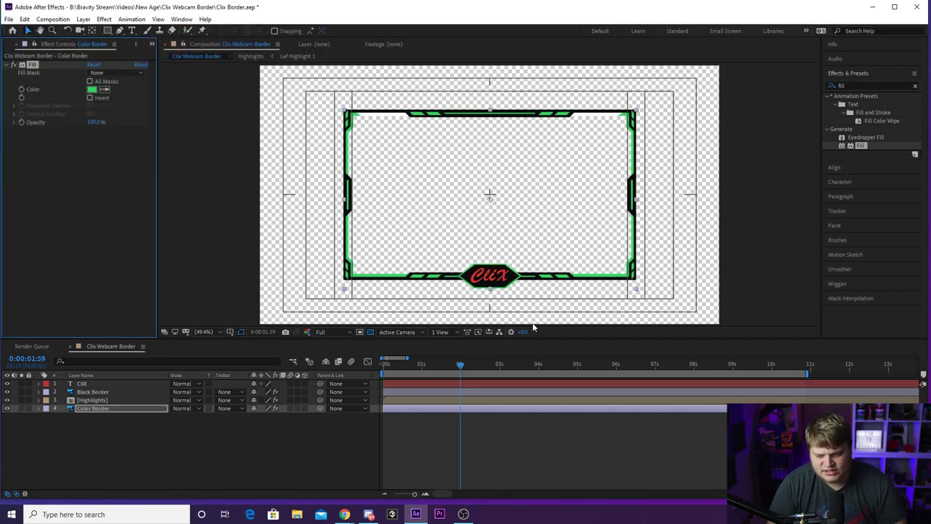
pyautogui.click(497, 277)
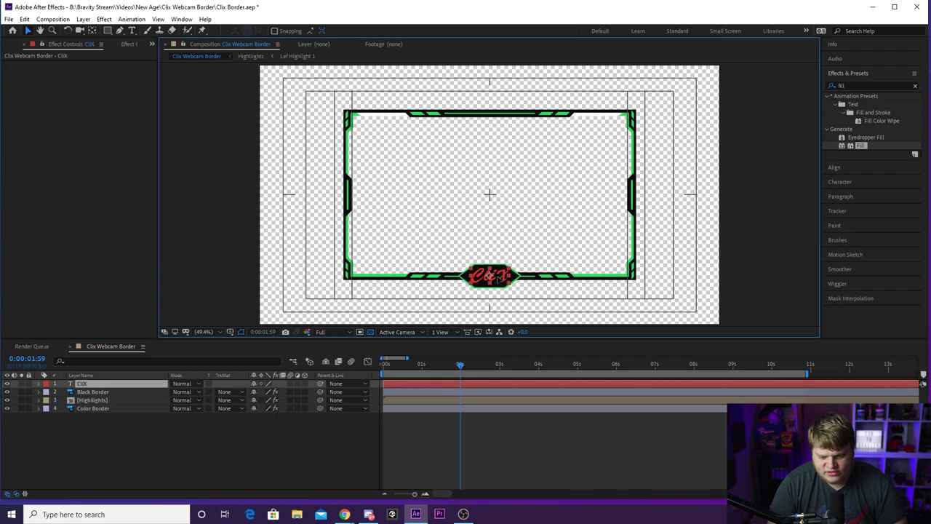
# Enter the Clix text for editing and select its letters, undoing an accidental layer deletion
pyautogui.doubleClick(491, 277)
pyautogui.click(497, 275)
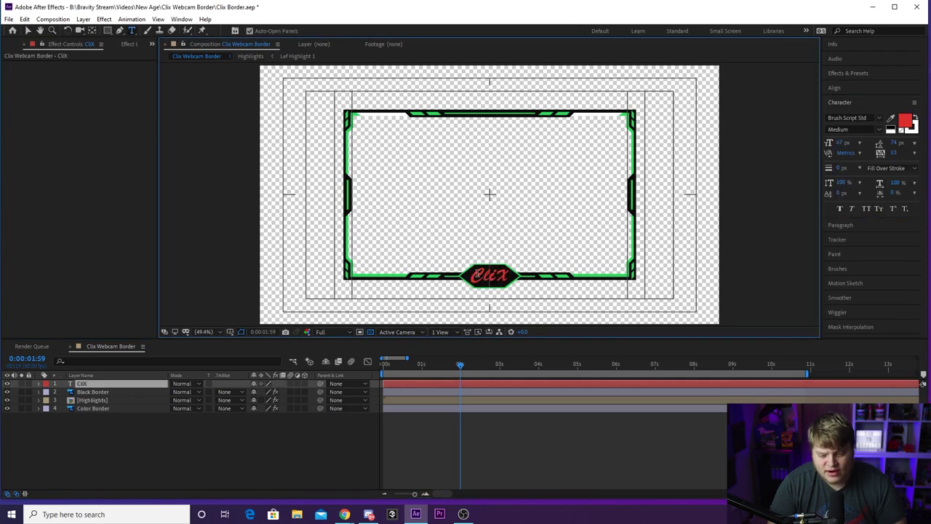
pyautogui.click(507, 275)
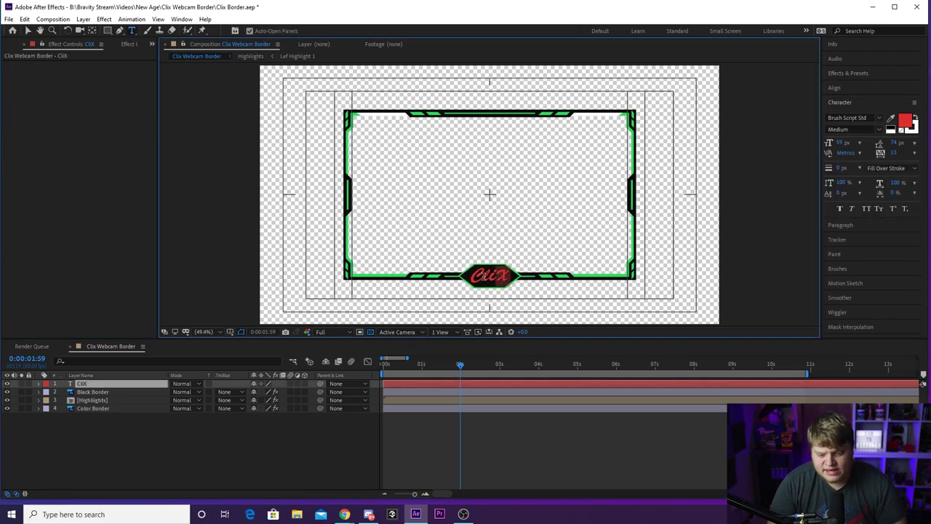
pyautogui.moveTo(471, 277); pyautogui.dragTo(518, 274)
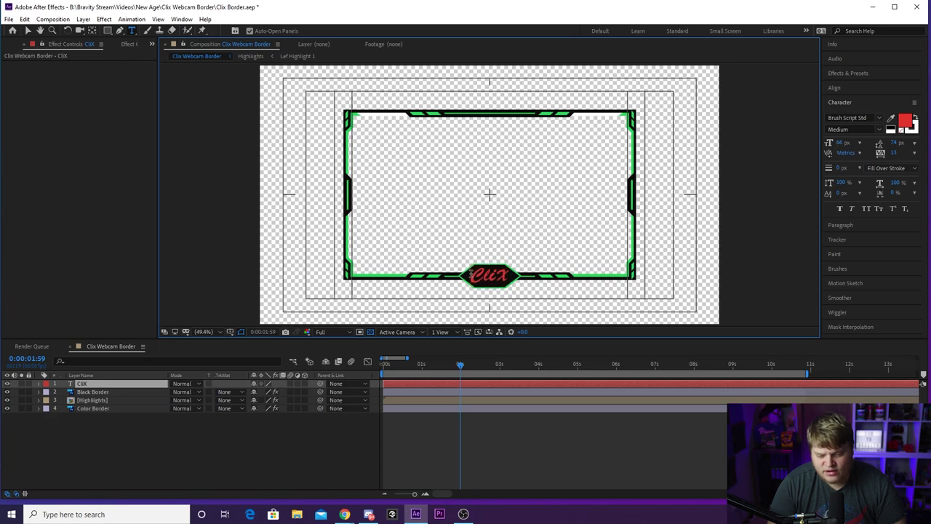
pyautogui.click(214, 448)
pyautogui.click(113, 383)
pyautogui.press('Delete')
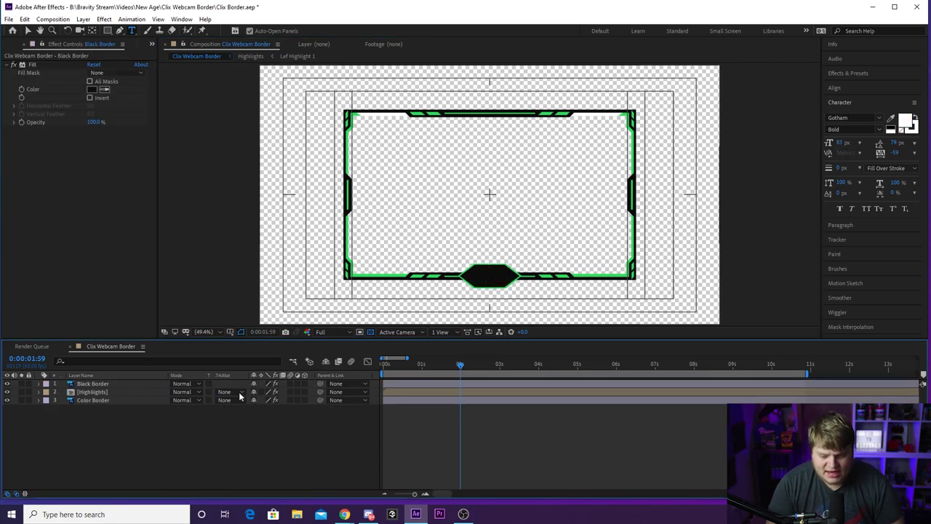
pyautogui.hotkey('ctrl', 'z')
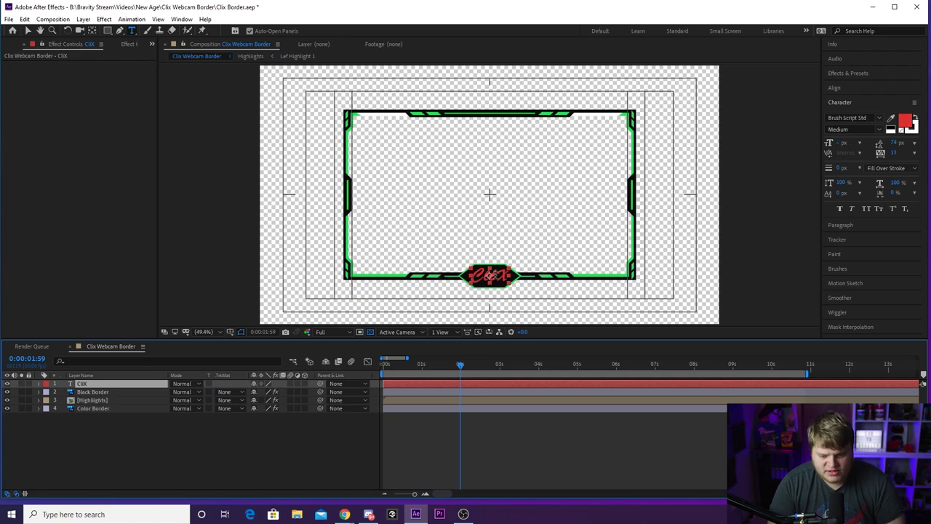
# Select the word Clix and eyedropper the border's green onto it as the text colour
pyautogui.click(476, 273)
pyautogui.doubleClick(495, 275)
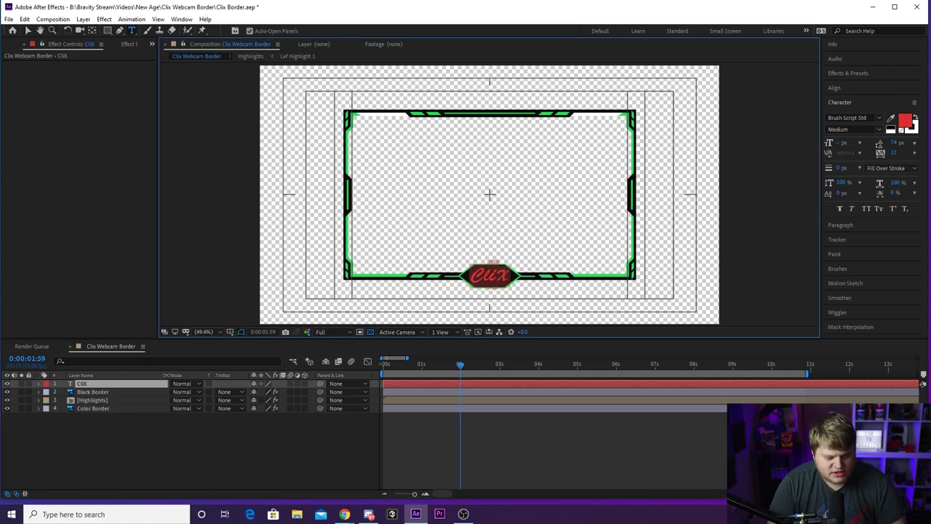
pyautogui.click(81, 375)
pyautogui.click(891, 119)
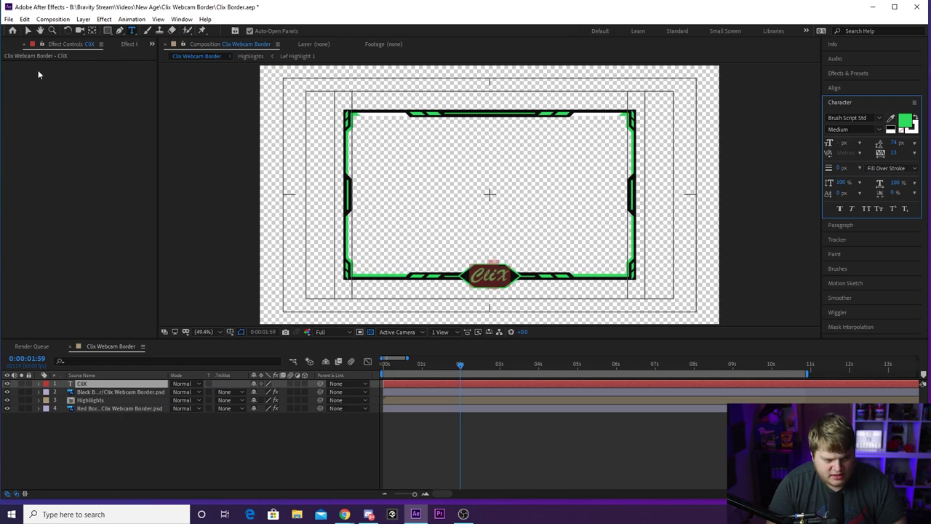
pyautogui.click(28, 30)
pyautogui.click(278, 427)
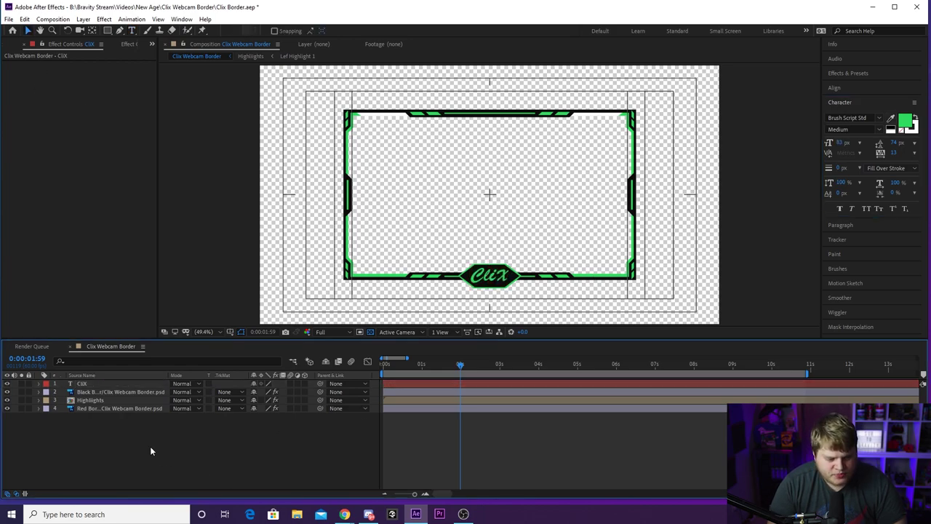
# Select the Black Border layer, switching the layer column back to layer names
pyautogui.click(101, 392)
pyautogui.click(116, 447)
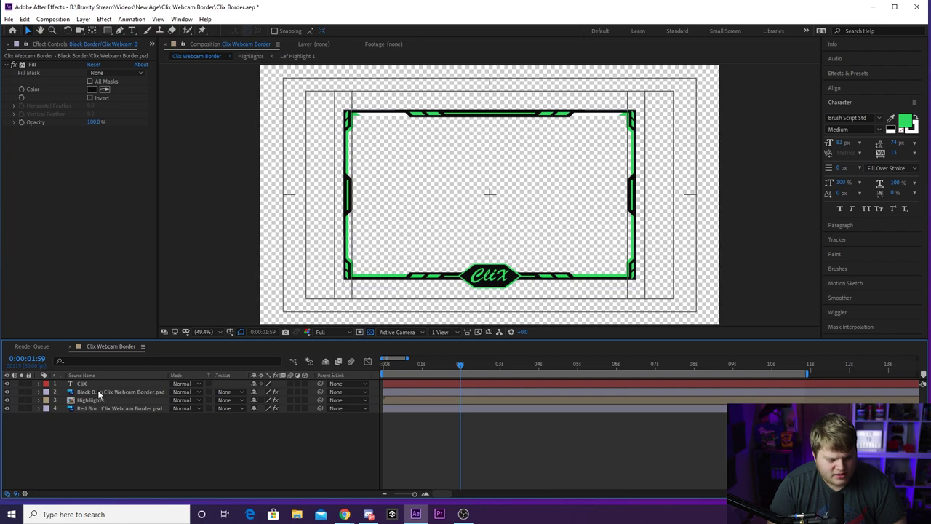
pyautogui.click(98, 395)
pyautogui.click(95, 435)
pyautogui.click(83, 374)
pyautogui.click(93, 393)
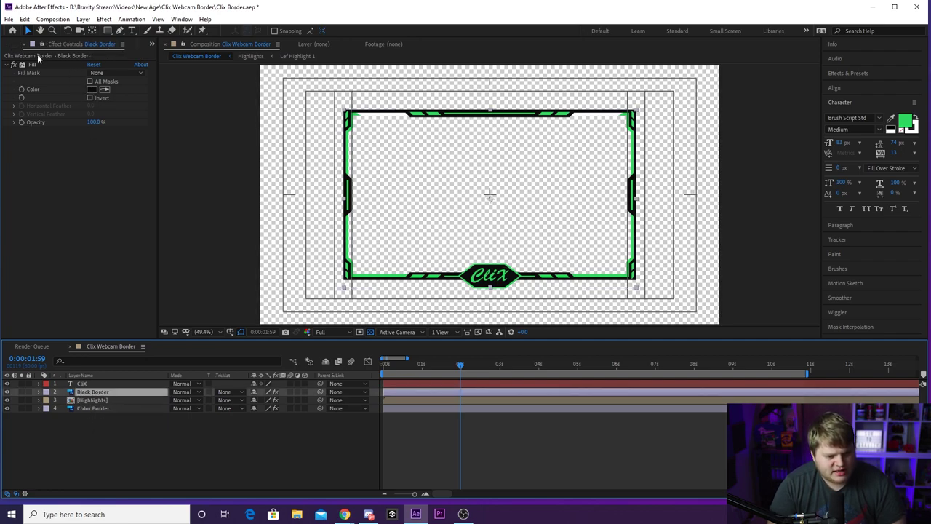
# Change the Black Border Fill colour to dark purple (49174D) and scrub to preview
pyautogui.click(33, 65)
pyautogui.click(91, 89)
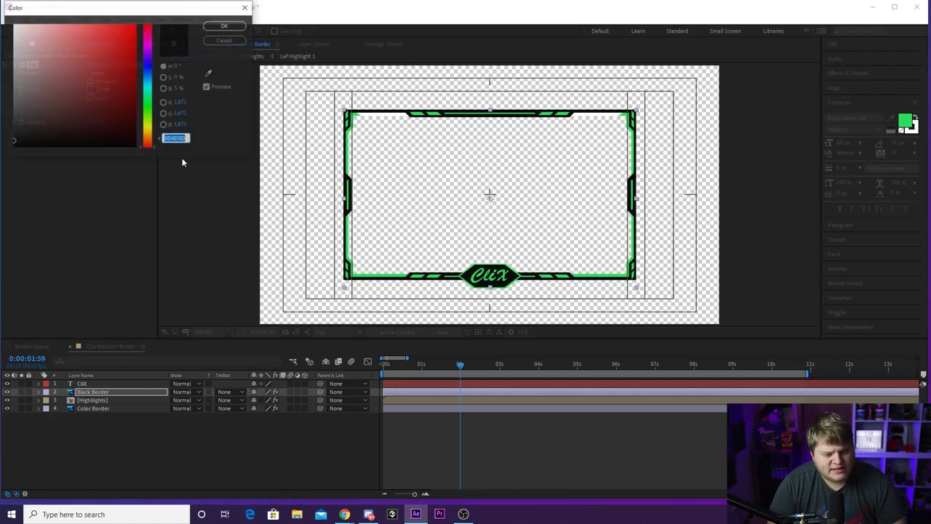
pyautogui.moveTo(148, 95); pyautogui.dragTo(146, 46)
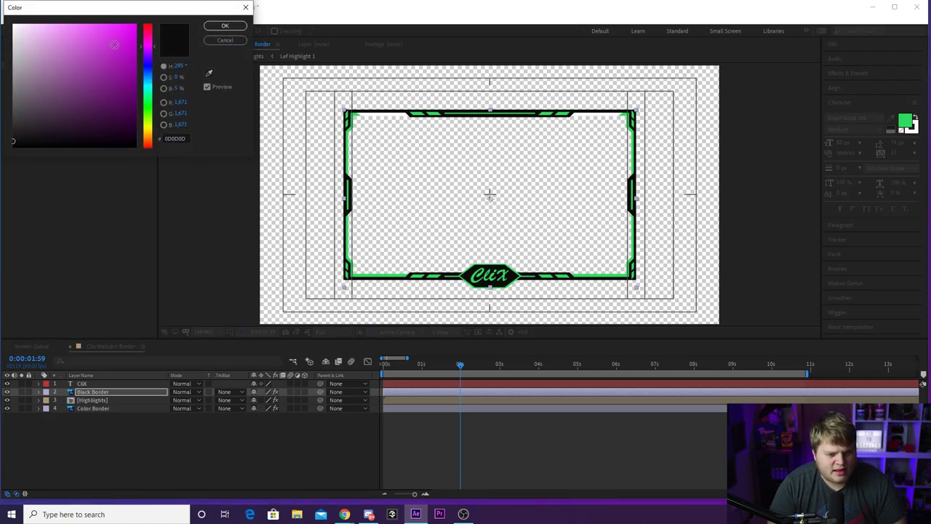
pyautogui.moveTo(82, 146); pyautogui.dragTo(99, 114)
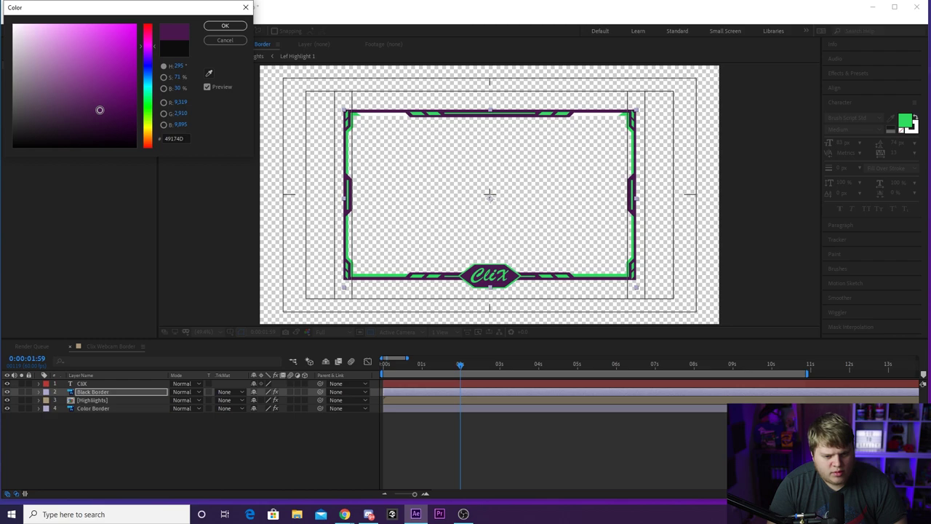
pyautogui.click(225, 26)
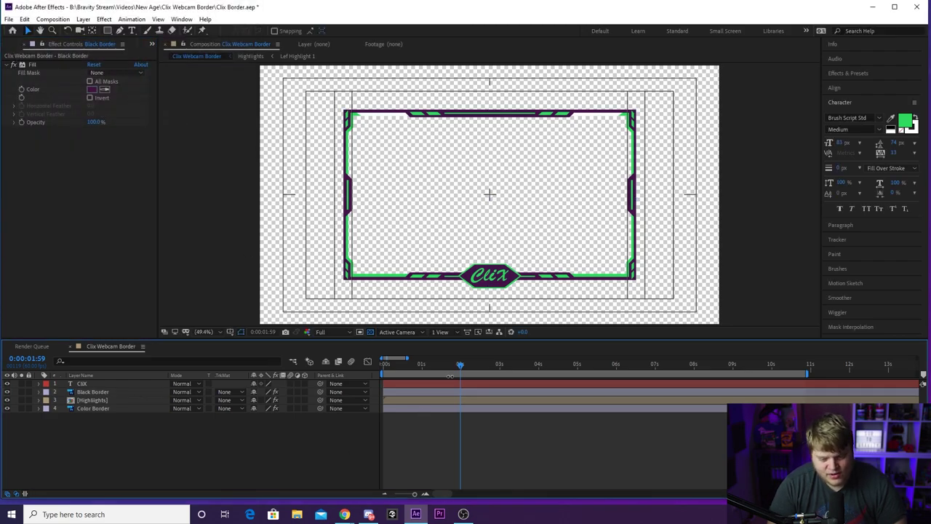
pyautogui.moveTo(489, 366); pyautogui.dragTo(445, 365)
# Set the Highlights layer's Fill colour to bright cyan (45F7F9) and scrub to preview the accents
pyautogui.click(105, 401)
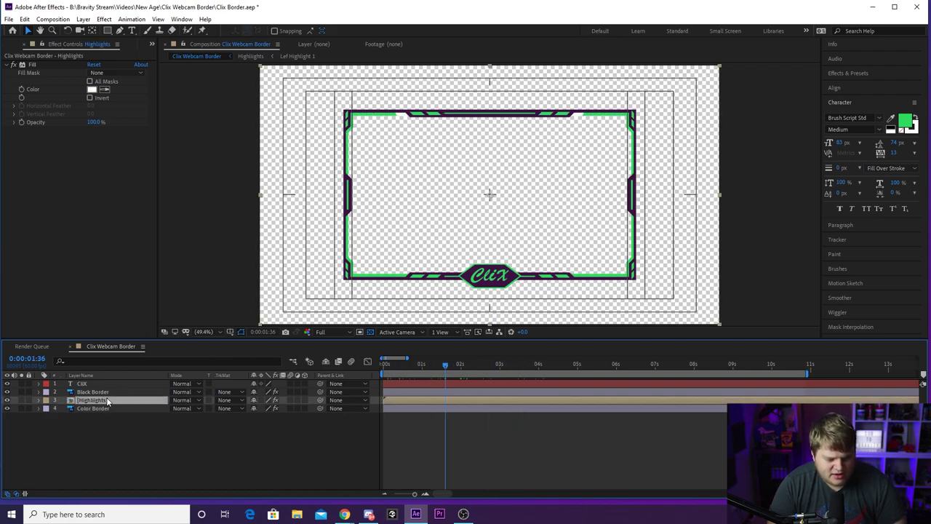
pyautogui.click(41, 62)
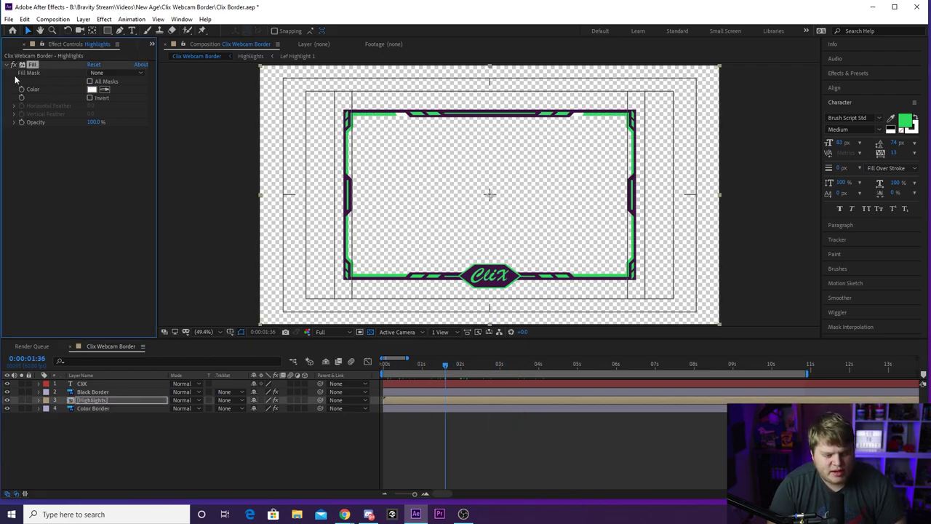
pyautogui.click(92, 88)
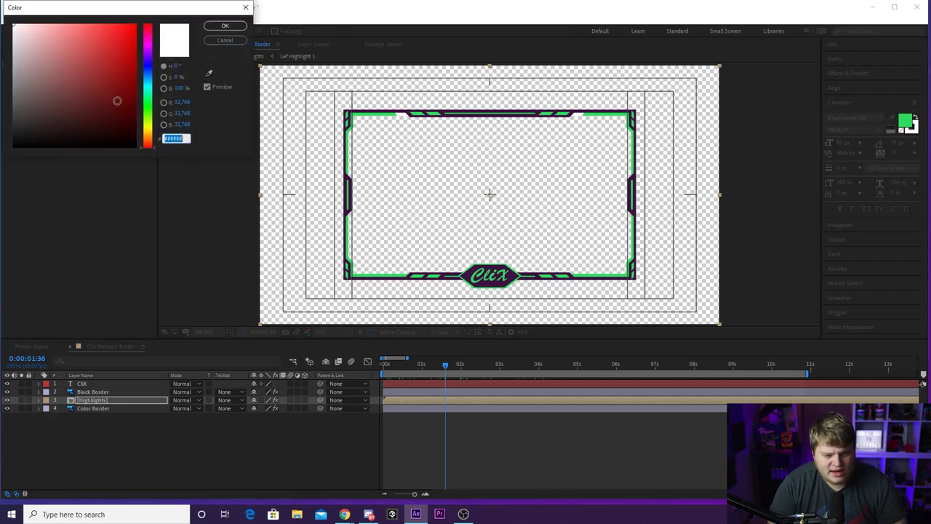
pyautogui.click(66, 35)
pyautogui.click(149, 91)
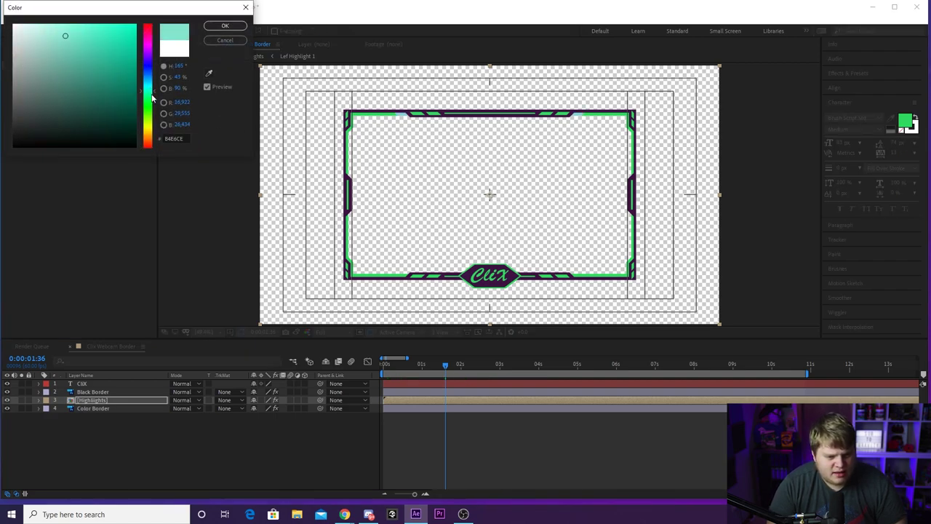
pyautogui.click(69, 41)
pyautogui.moveTo(92, 34); pyautogui.dragTo(102, 26)
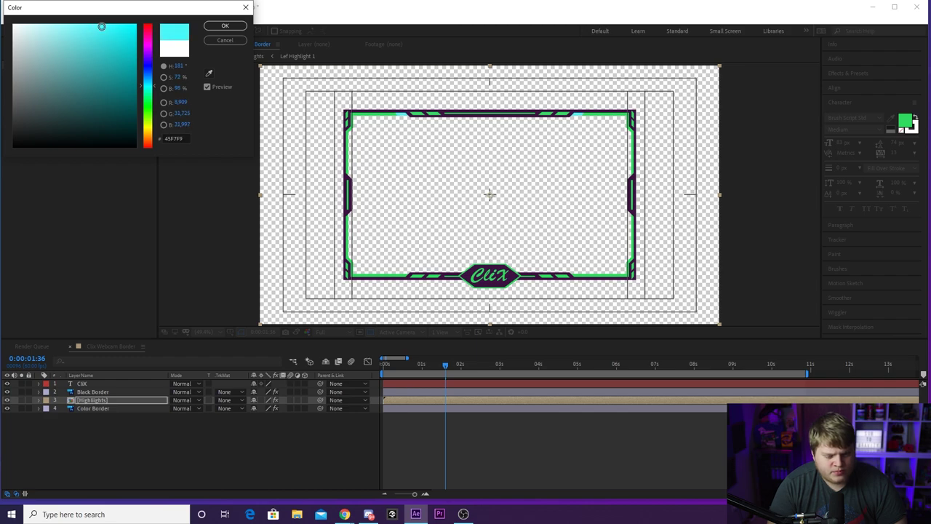
pyautogui.click(224, 26)
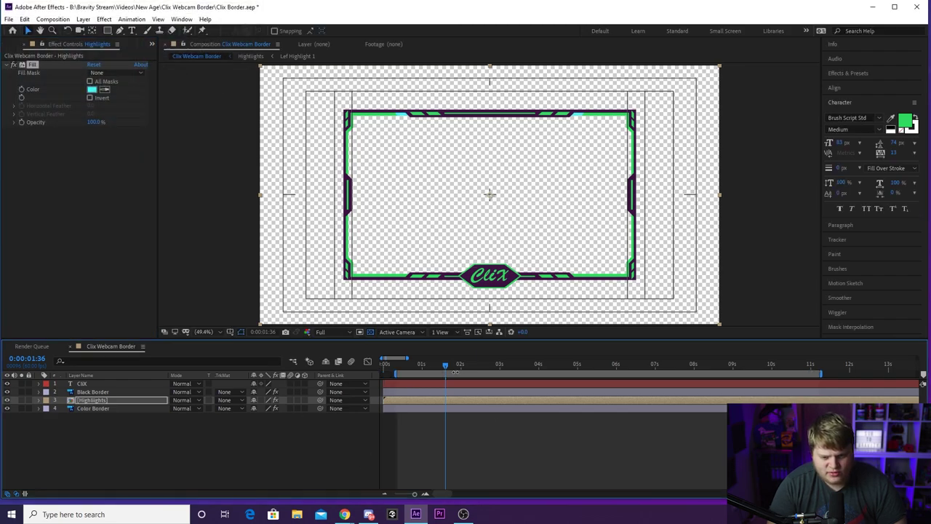
pyautogui.moveTo(454, 370); pyautogui.dragTo(501, 376)
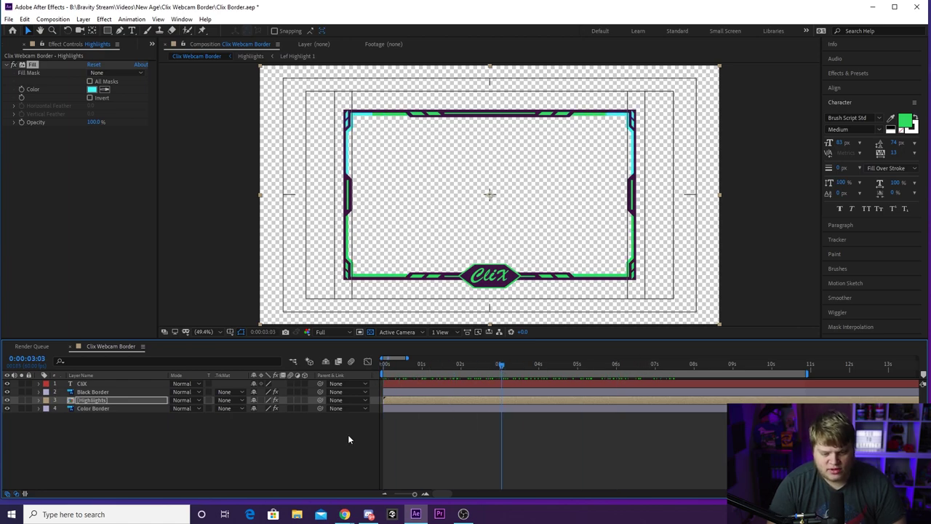
# Undo the green, purple and cyan edits back to the original red and black, then preview
pyautogui.press('space')
pyautogui.hotkey('ctrl', 'Up')
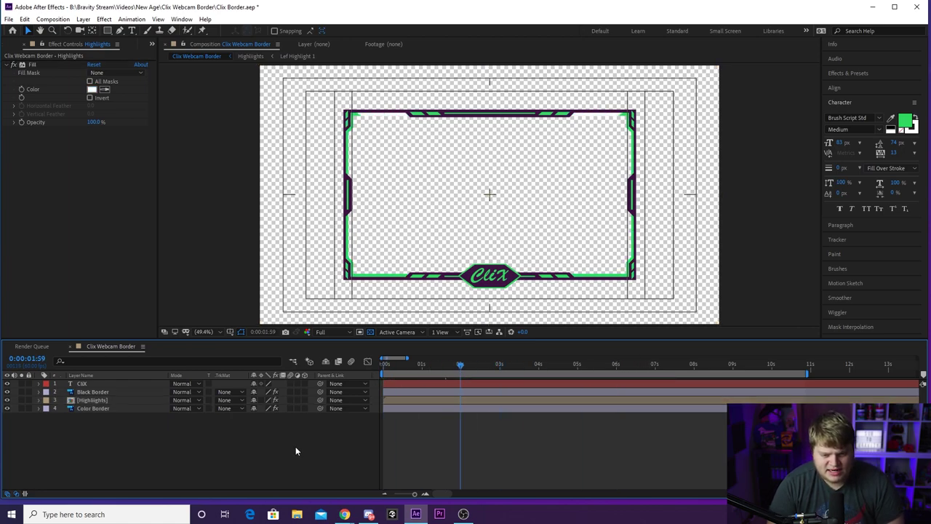
pyautogui.hotkey('ctrl', 'Up')
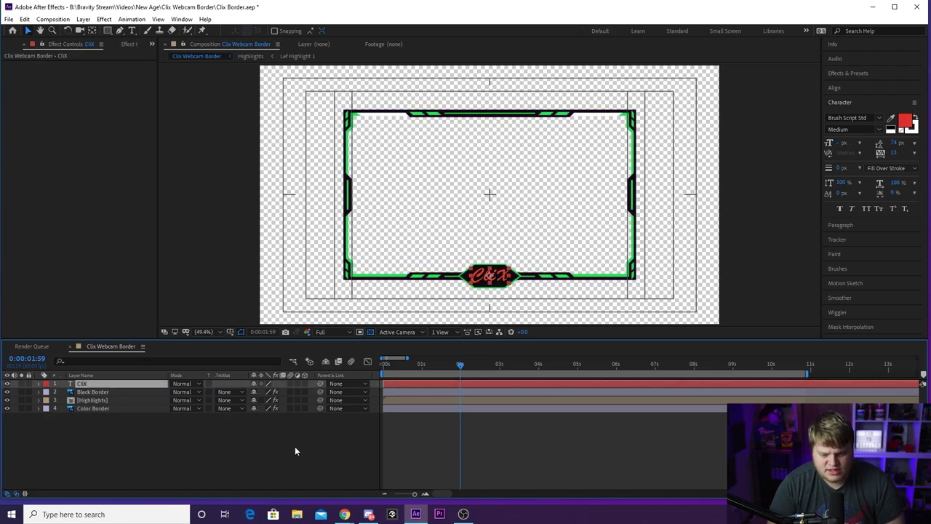
pyautogui.hotkey('ctrl', 'Up')
pyautogui.click(288, 448)
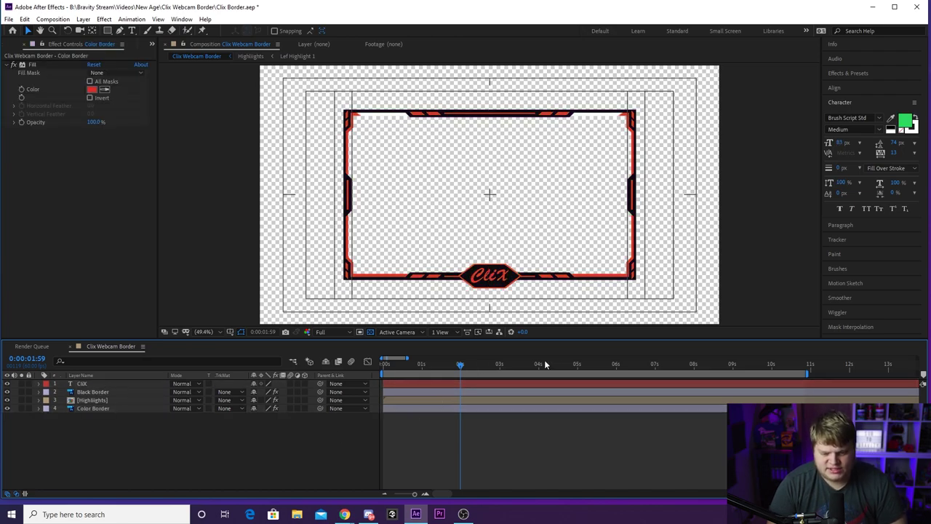
pyautogui.moveTo(571, 372); pyautogui.dragTo(642, 361)
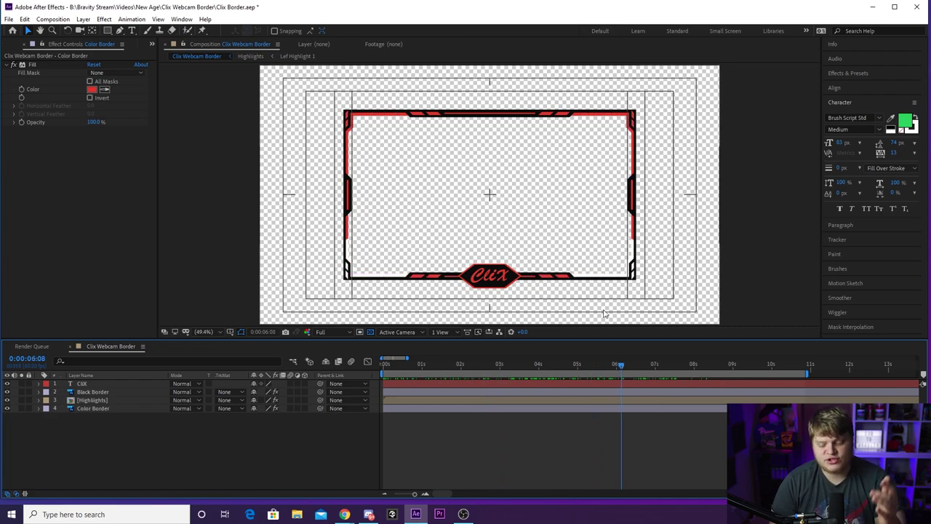
pyautogui.click(622, 365)
# Stop playback, scrub through once more, and add Clix Webcam Border to the Render Queue
pyautogui.press('space')
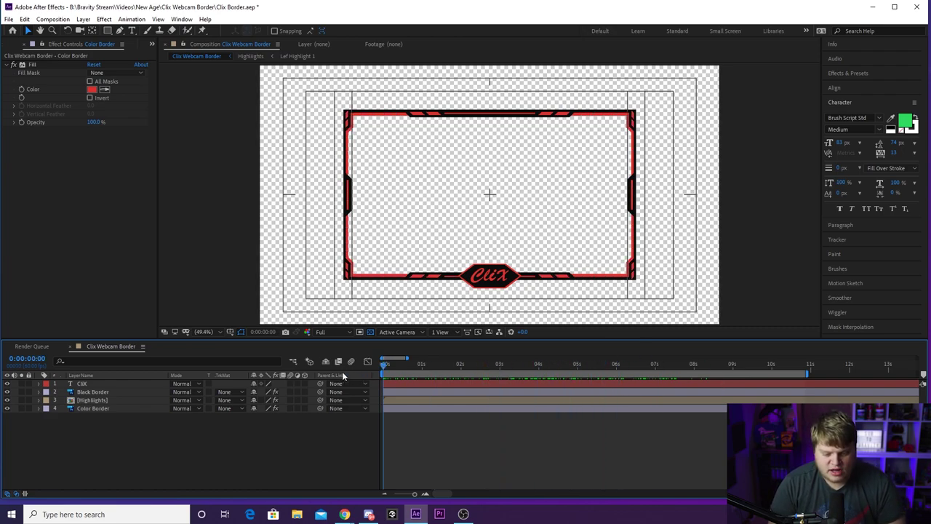
pyautogui.moveTo(417, 367); pyautogui.dragTo(649, 380)
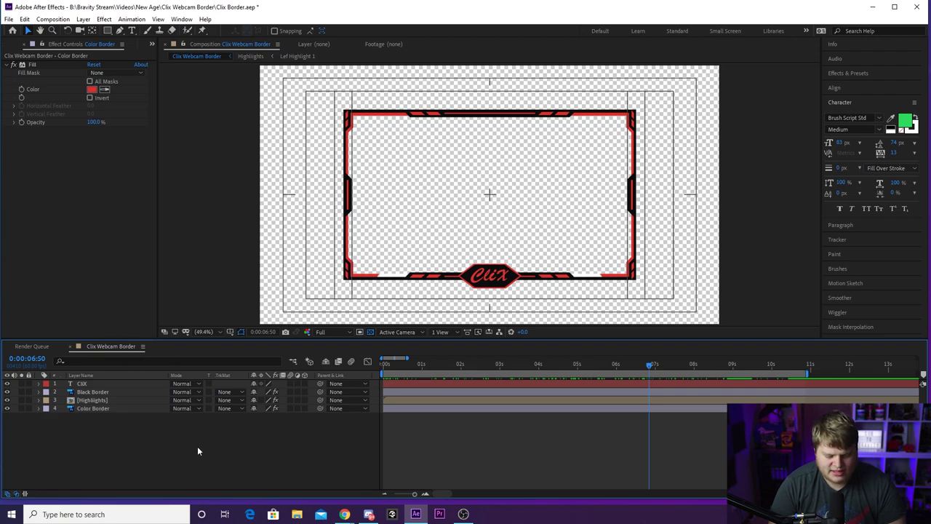
pyautogui.click(53, 19)
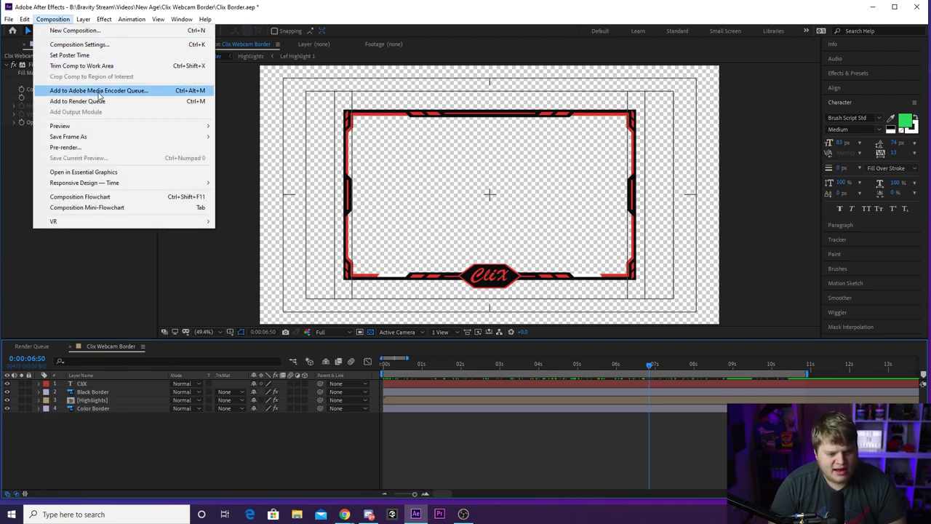
pyautogui.click(73, 99)
pyautogui.click(121, 440)
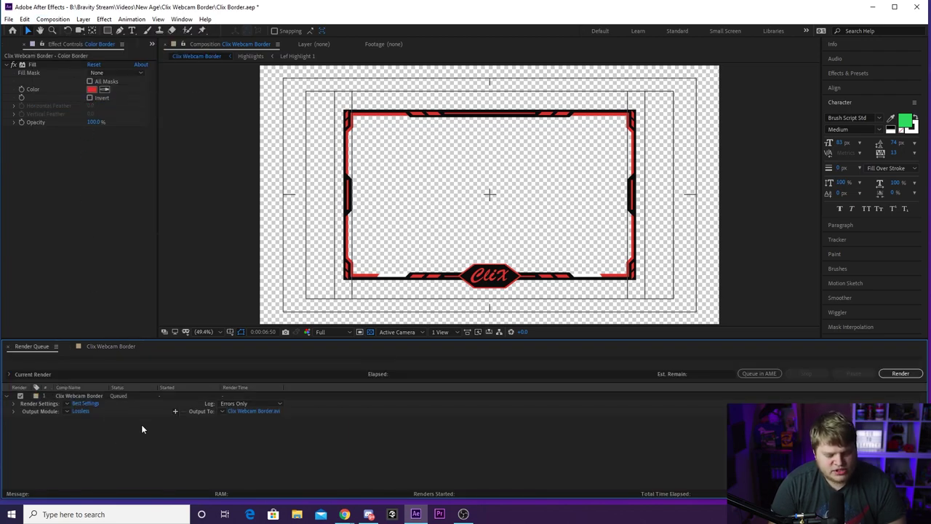
# Set the render's output module to QuickTime format with RGB + Alpha channels
pyautogui.click(81, 411)
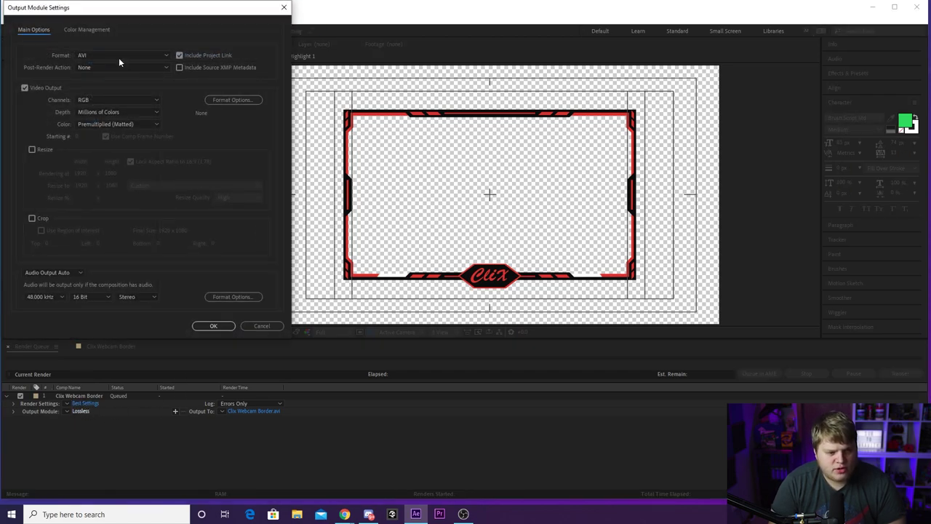
pyautogui.click(106, 56)
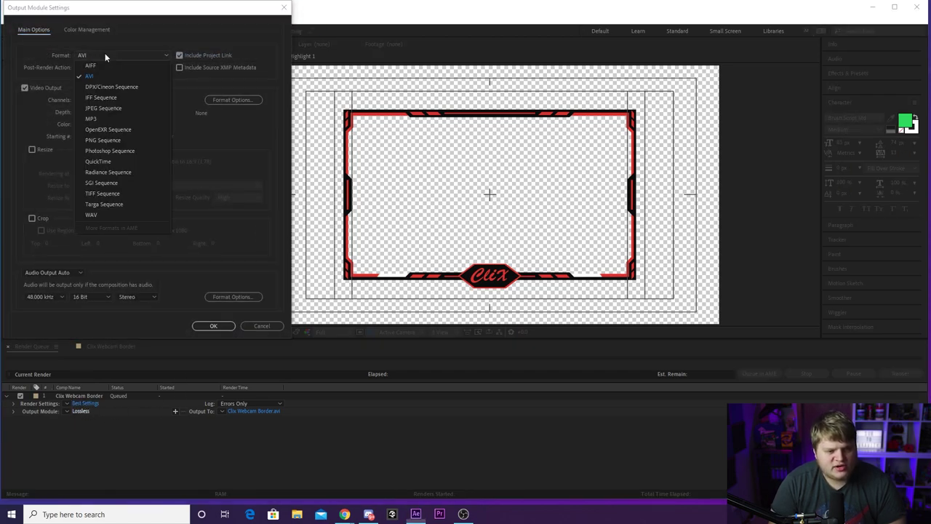
pyautogui.click(100, 161)
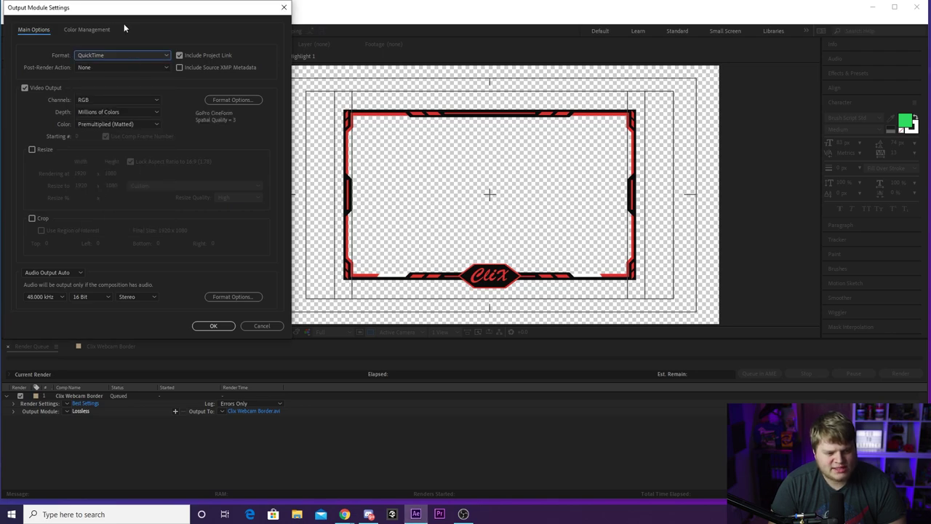
pyautogui.click(79, 99)
pyautogui.click(91, 131)
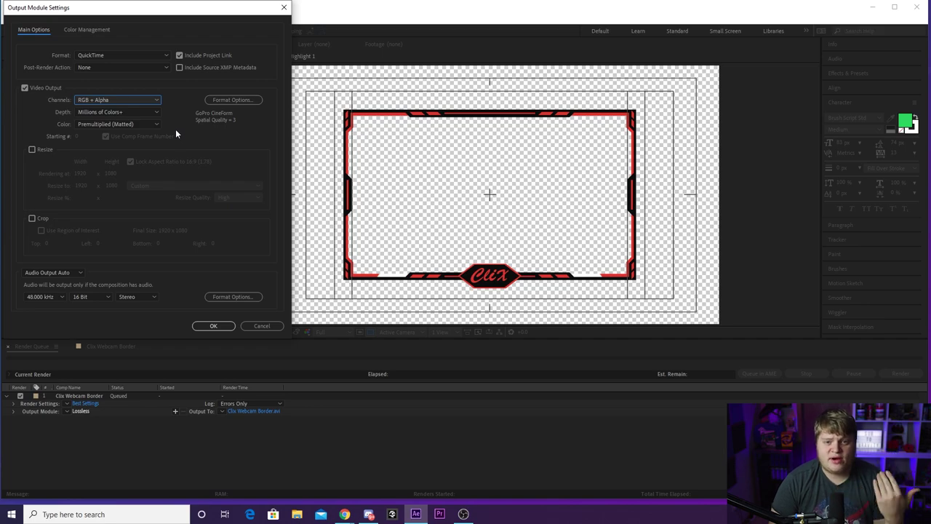
pyautogui.click(213, 327)
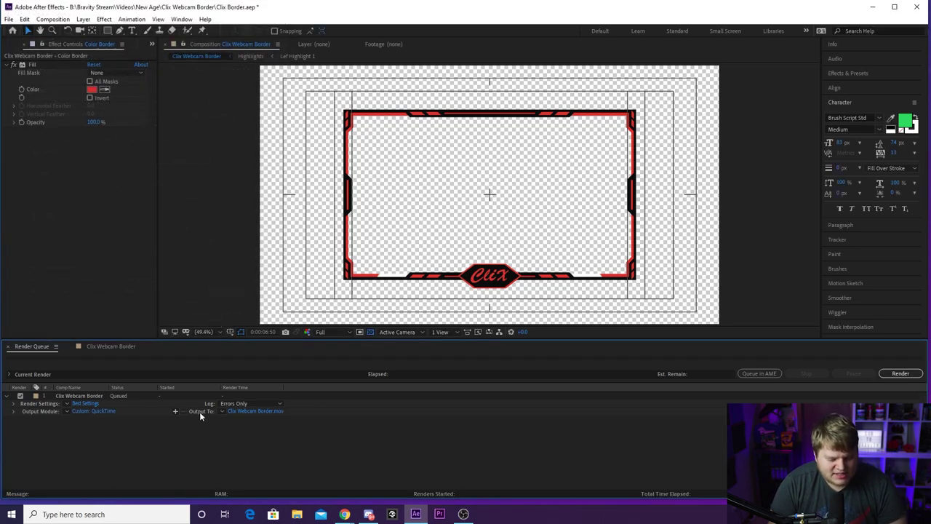